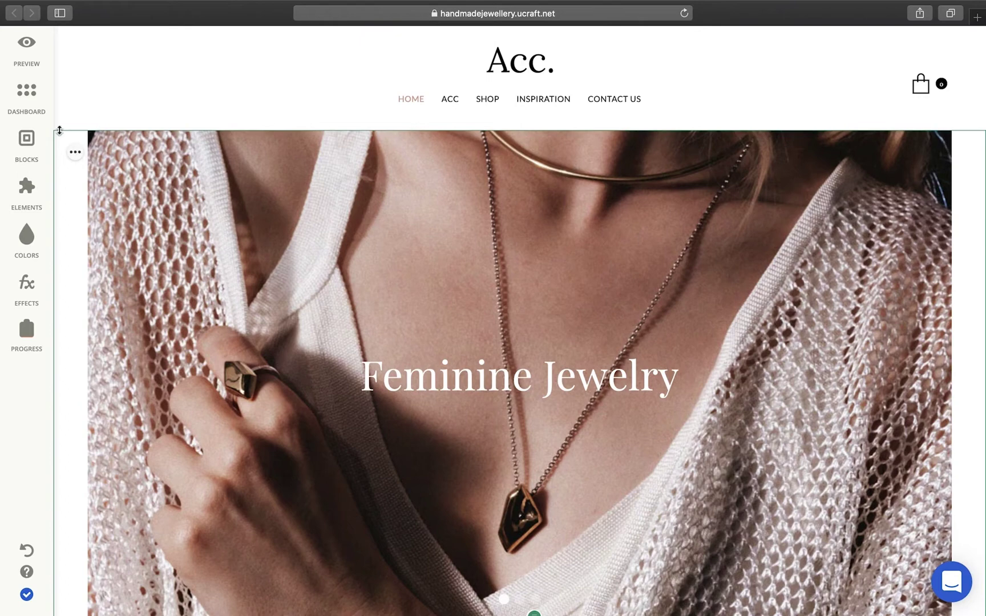
Switch from the site editor to the dashboard with pages, SEO, domain and eCommerce tiles
click(32, 103)
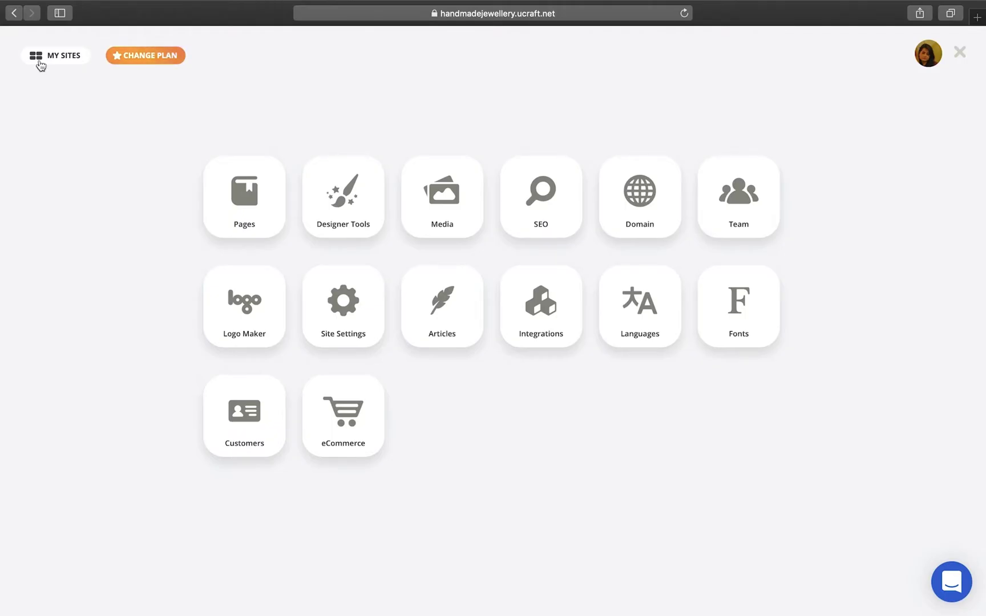
Return to My Sites, reopen HANDMADEJEWELLERY for editing and open the hero block settings
click(40, 57)
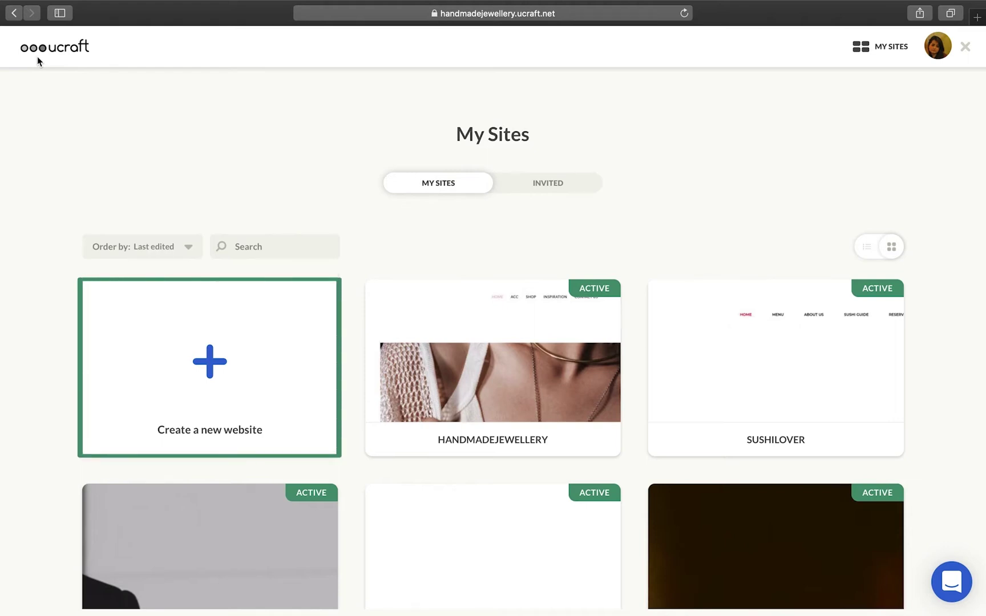
mouse_move(444, 415)
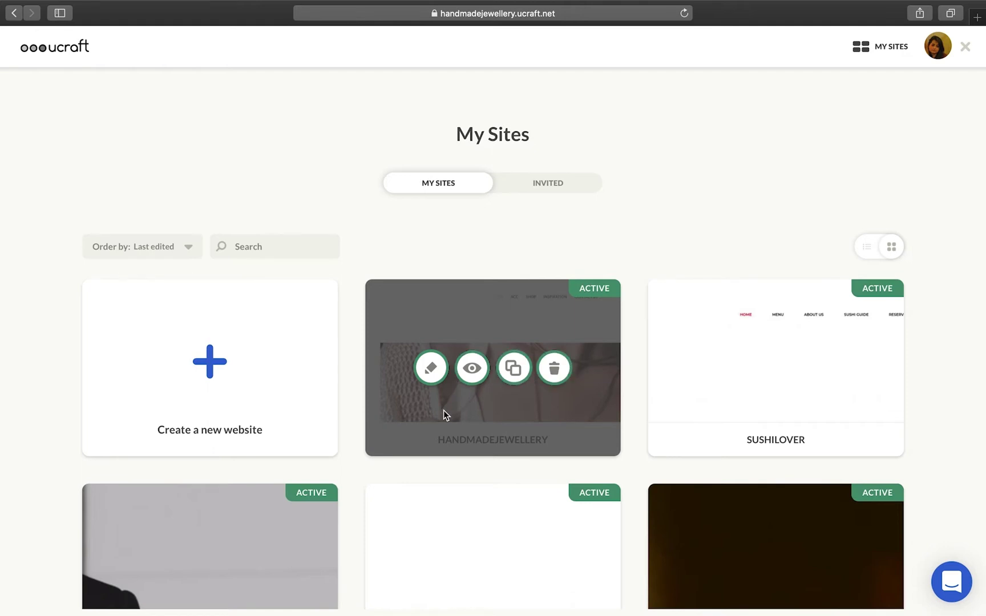
click(431, 369)
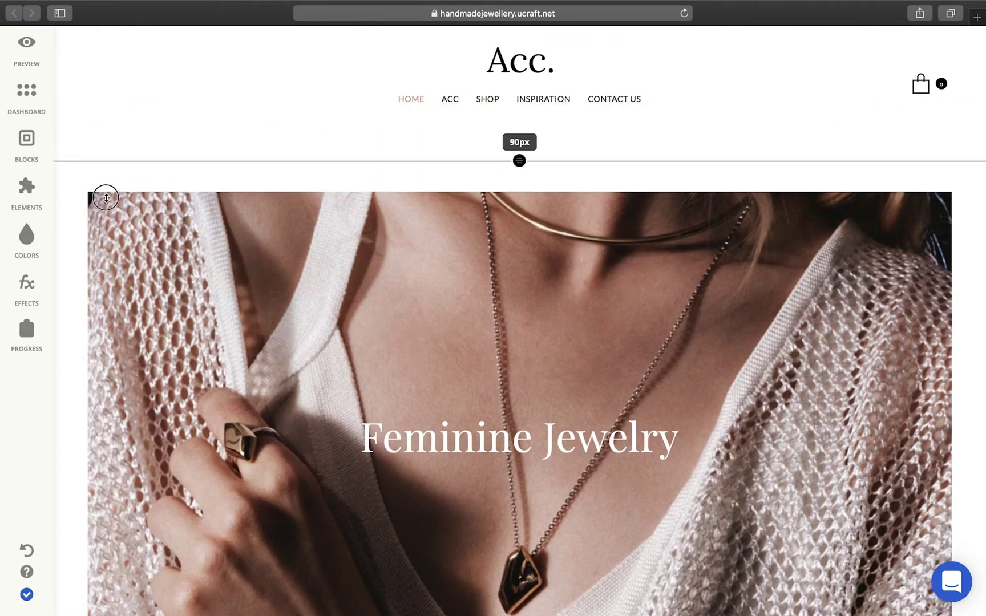
scroll(112, 163, down, 2)
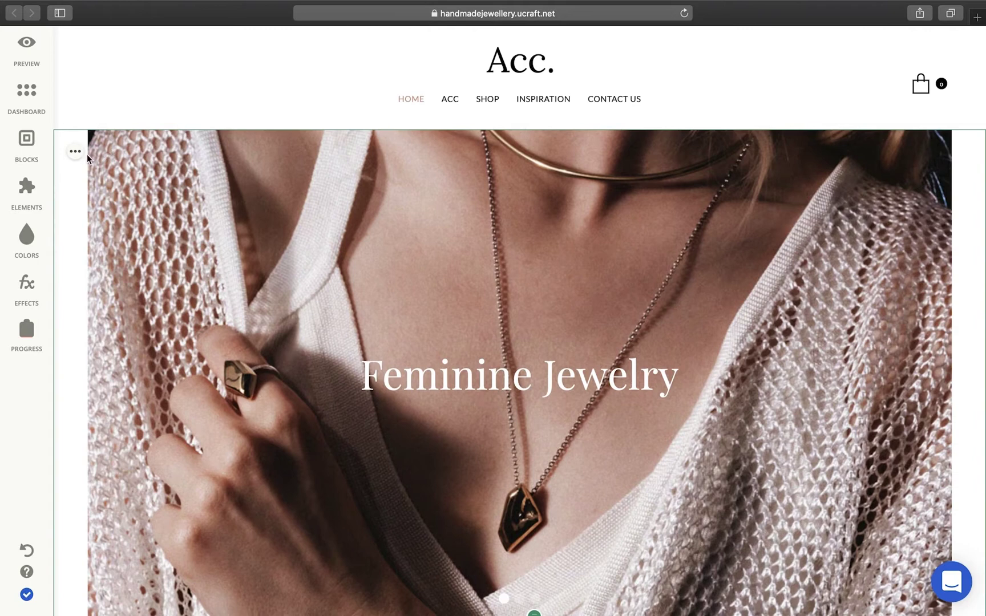
click(75, 152)
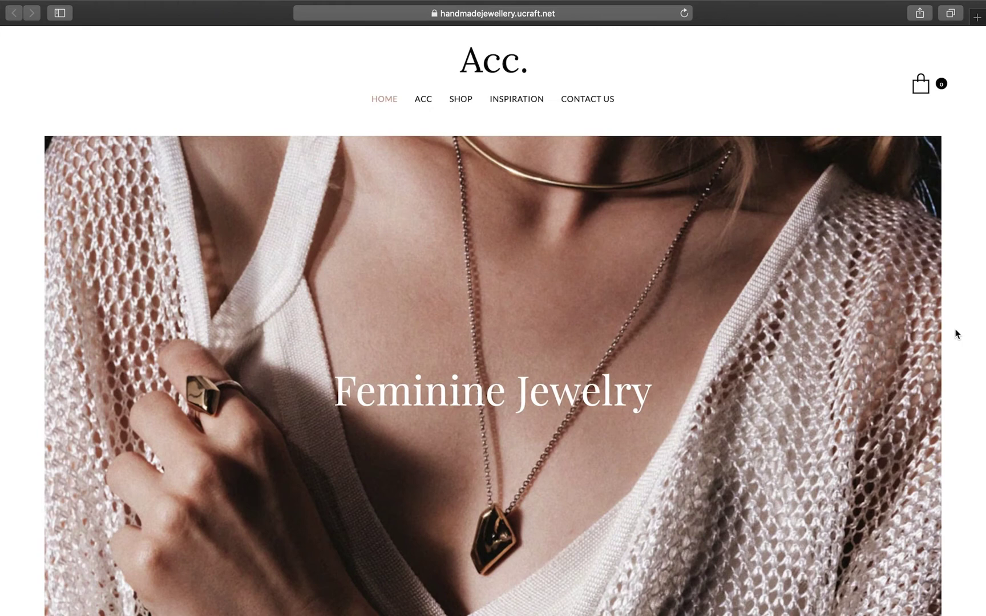
scroll(955, 333, down, 7)
scroll(956, 333, down, 4)
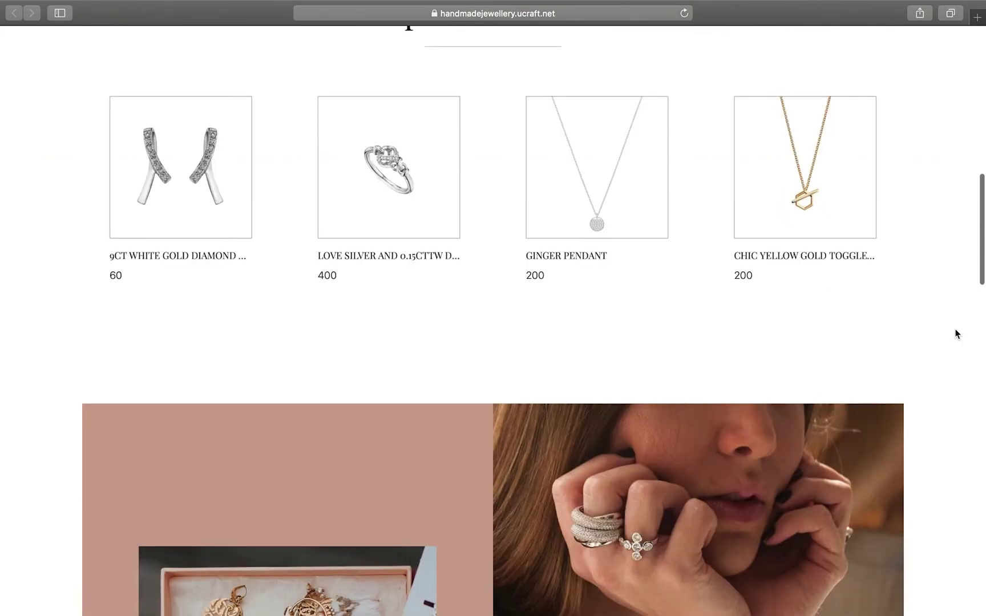
scroll(956, 333, down, 3)
scroll(955, 334, down, 3)
scroll(955, 334, down, 5)
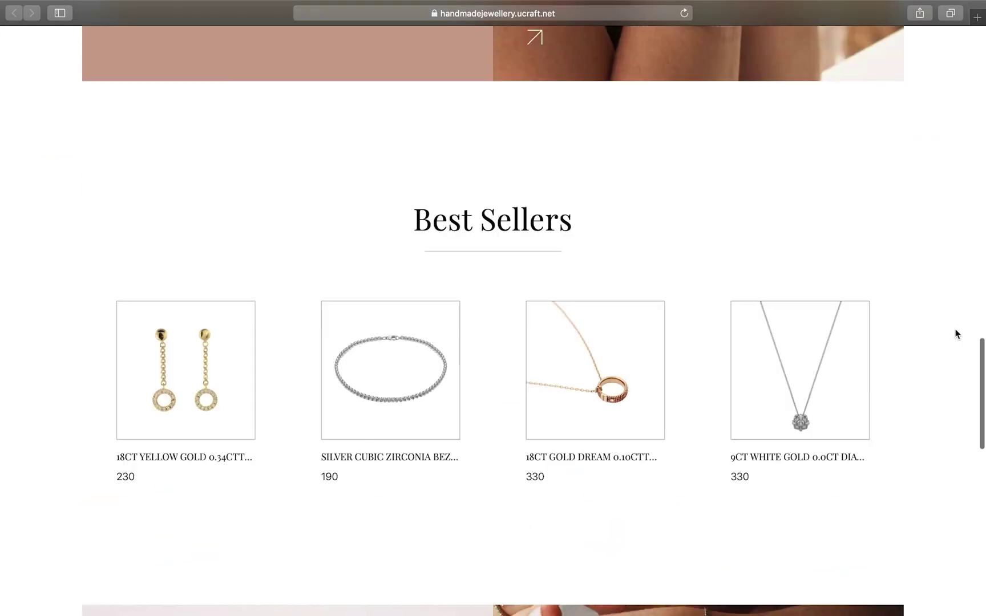
scroll(955, 333, down, 4)
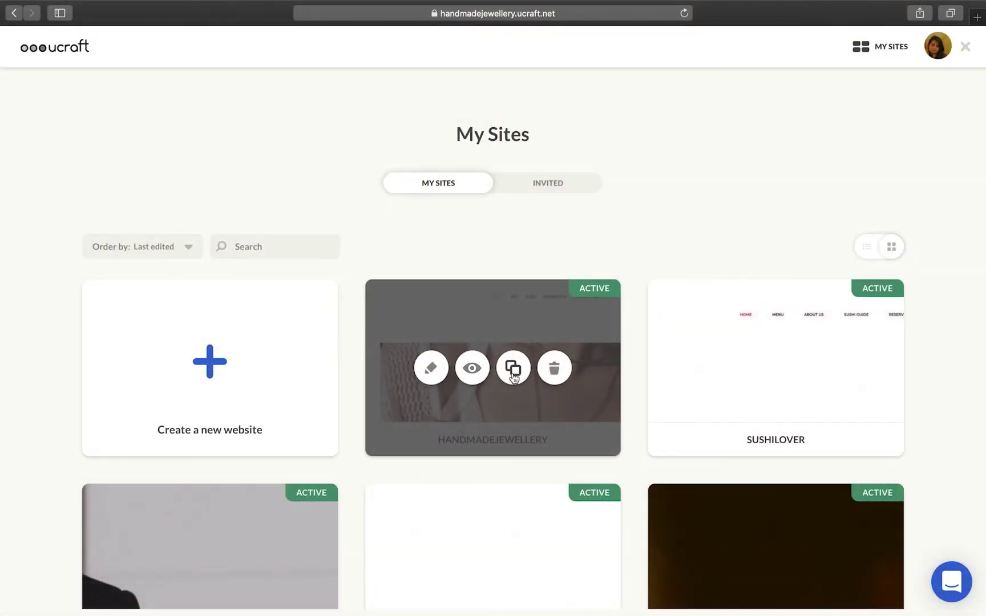
Duplicate HANDMADEJEWELLERY, confirming and accepting the suggested subdomain for the trial copy
click(514, 377)
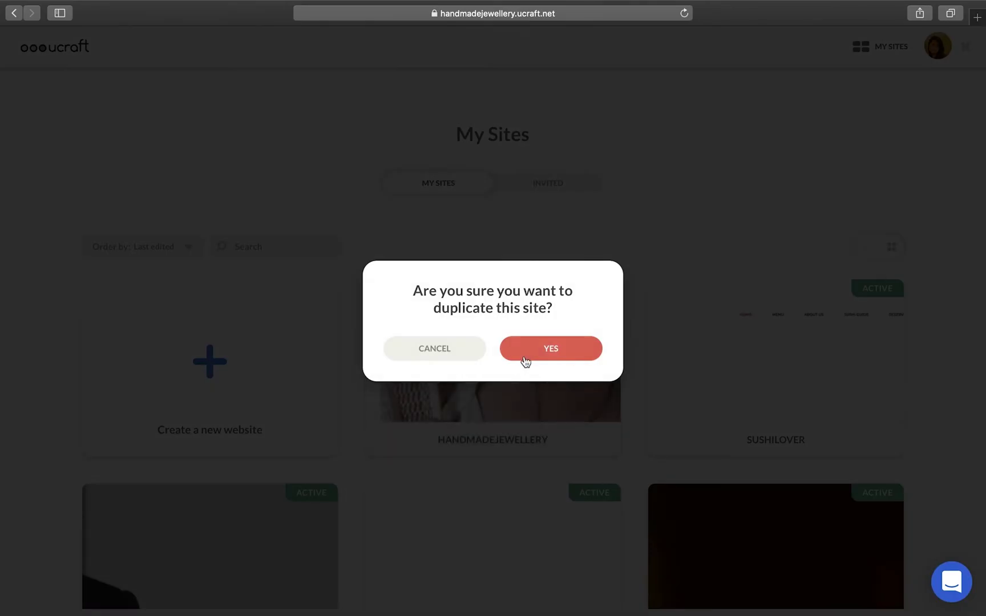
click(531, 355)
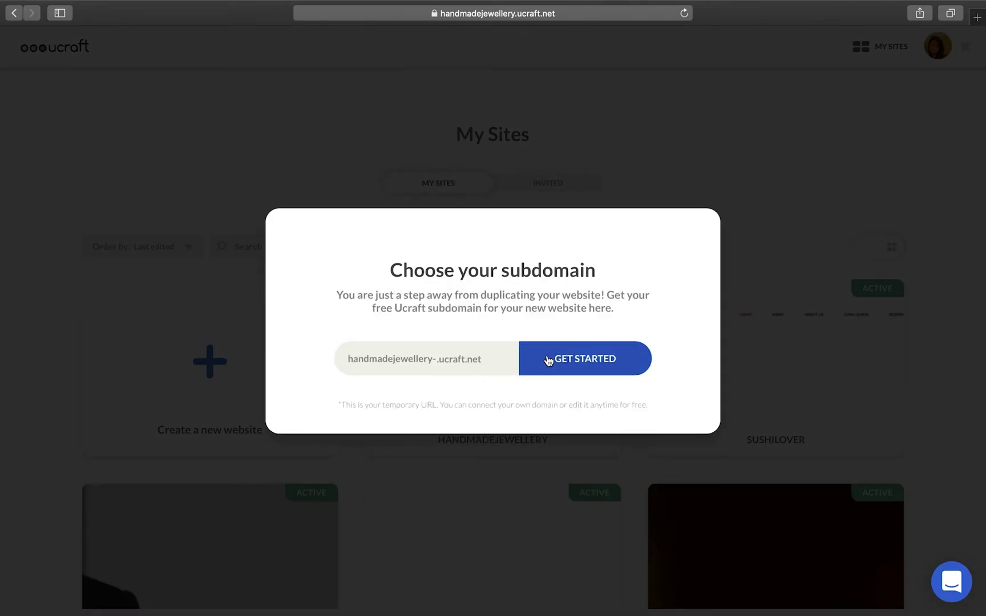
click(546, 357)
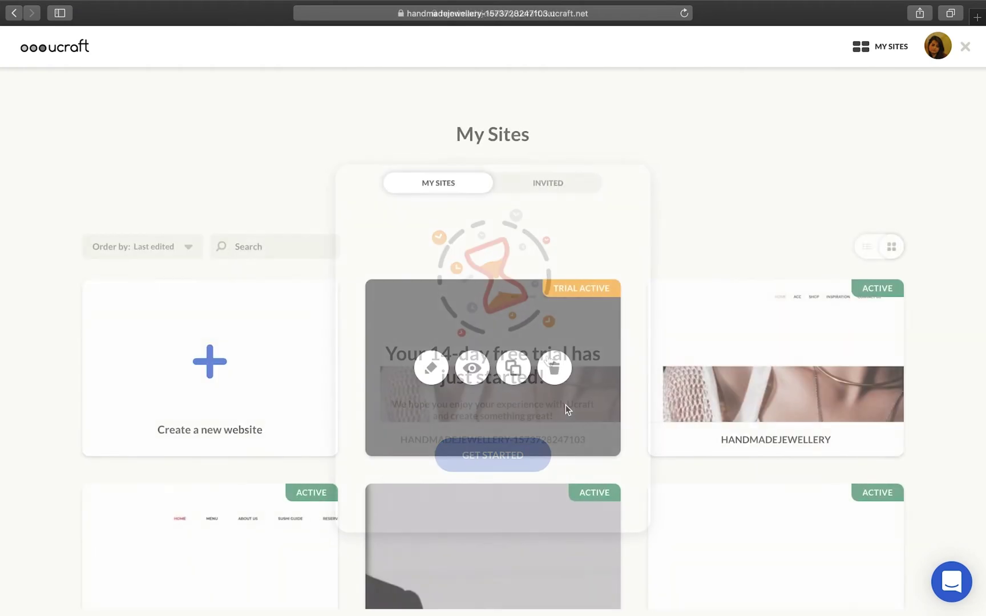
Delete the duplicate jewellery copy, confirming with DELETE, then toggle list and grid views
click(556, 371)
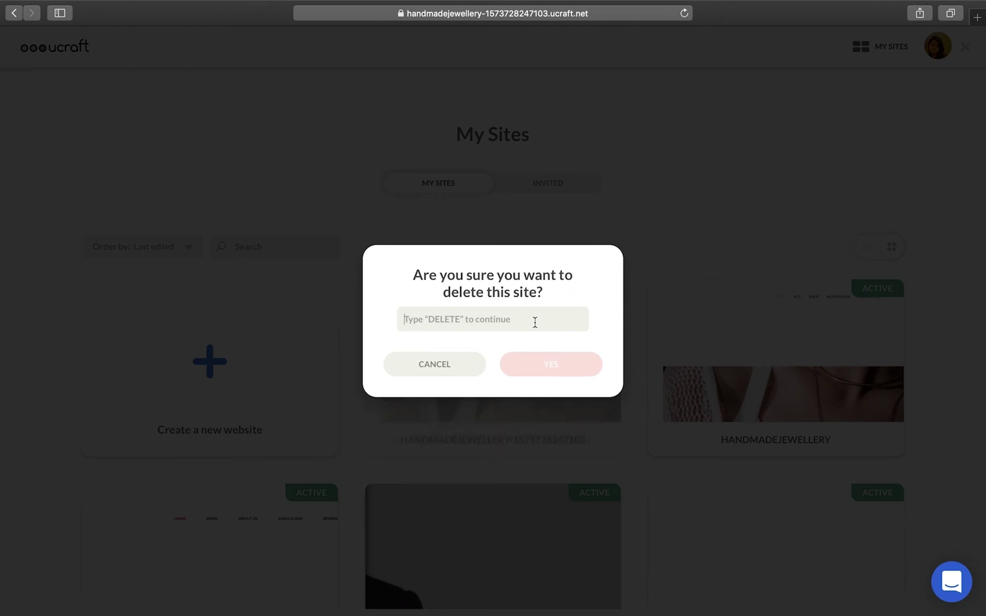
text(DELETE)
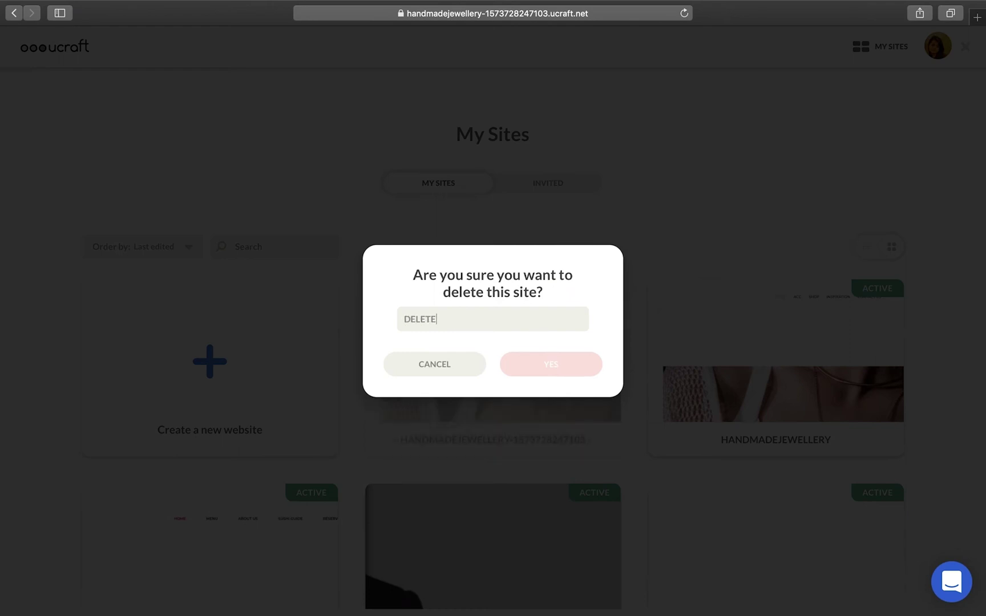
key(Return)
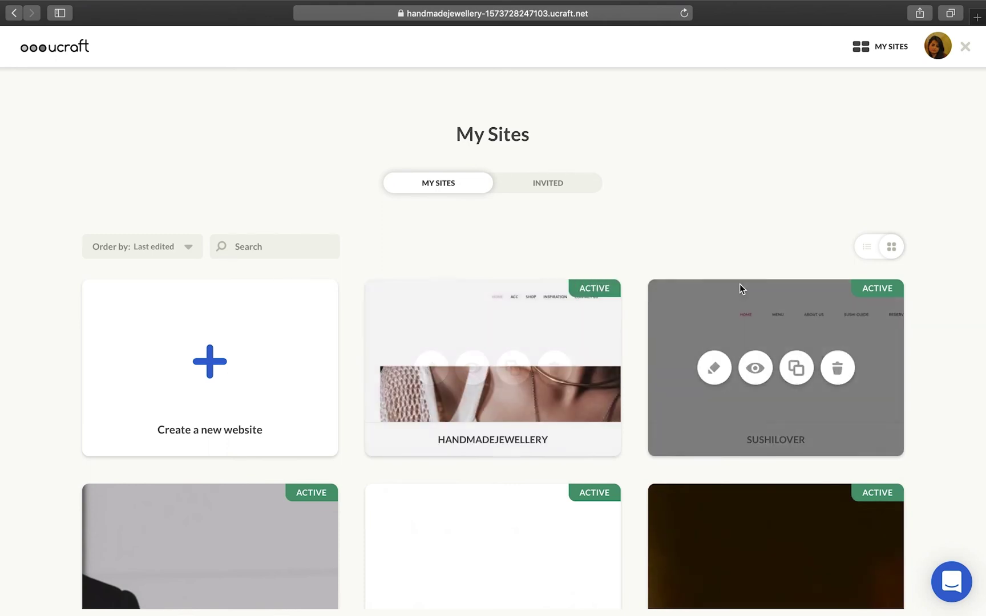
click(864, 252)
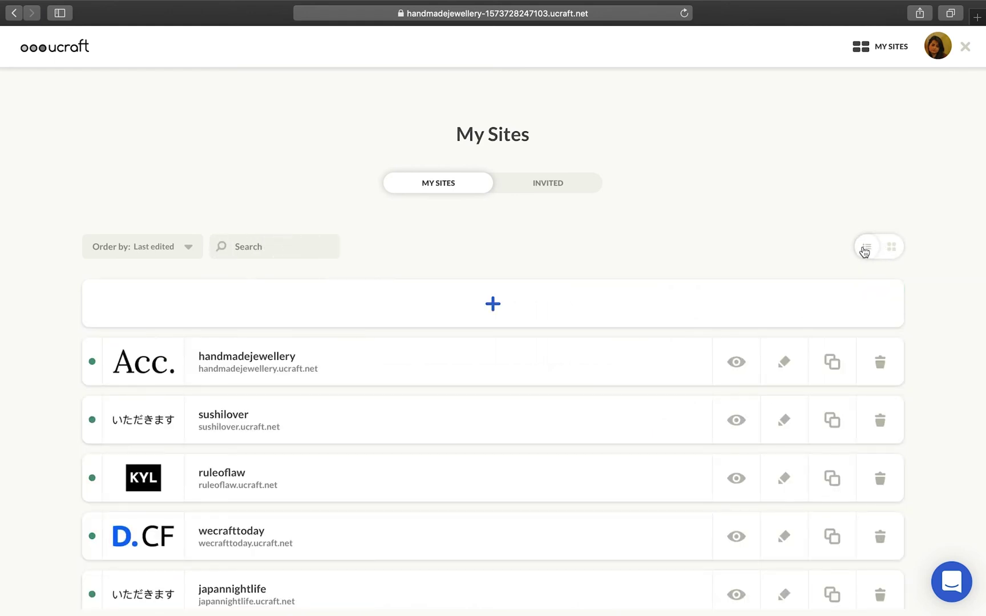
click(891, 248)
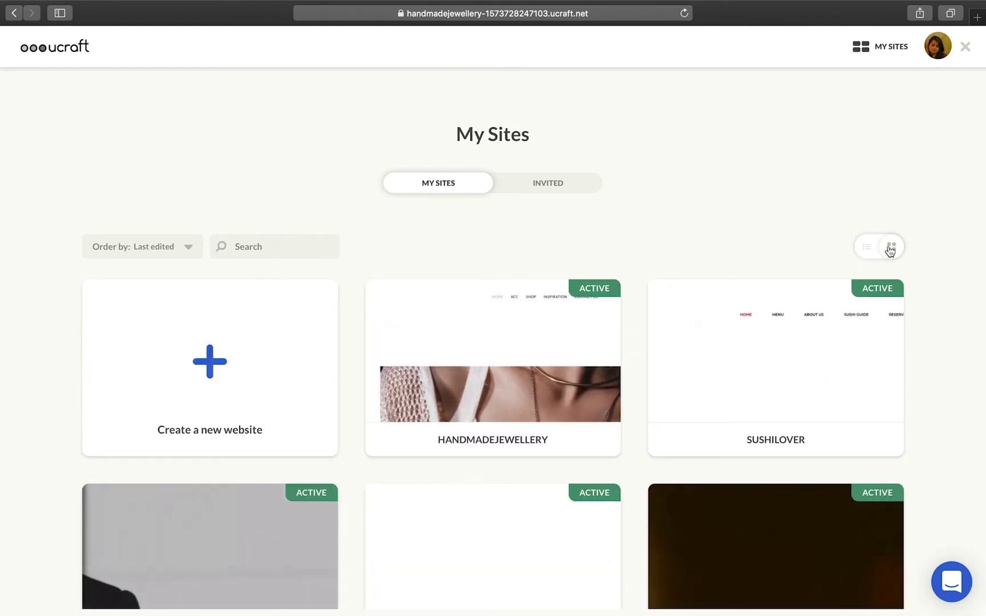
Open the Invited tab listing shared sites like VERSION4, TRAININGS, JOBS and PROMOS
click(557, 188)
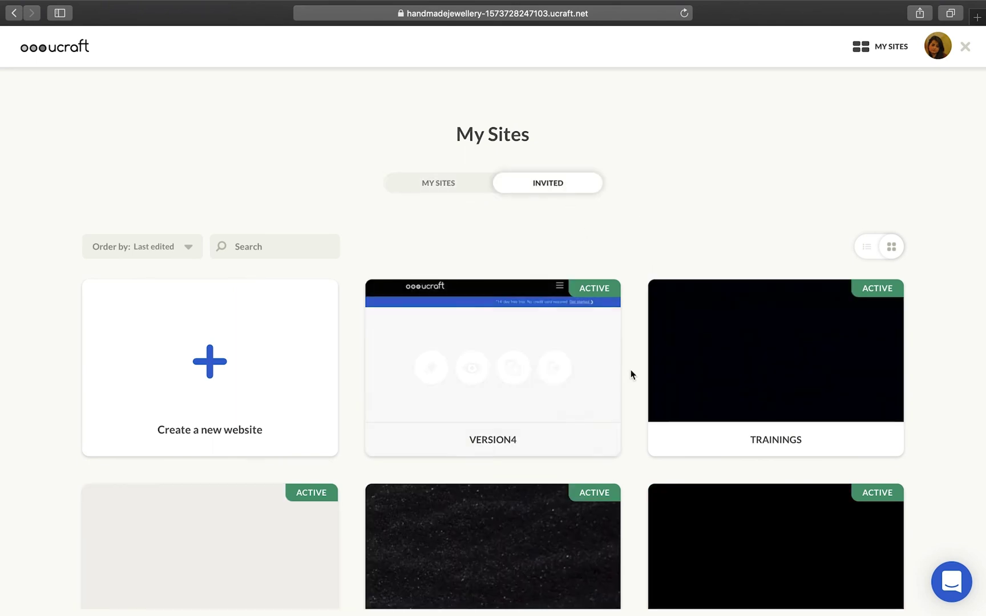
scroll(630, 374, down, 3)
scroll(631, 374, down, 1)
scroll(631, 374, down, 1)
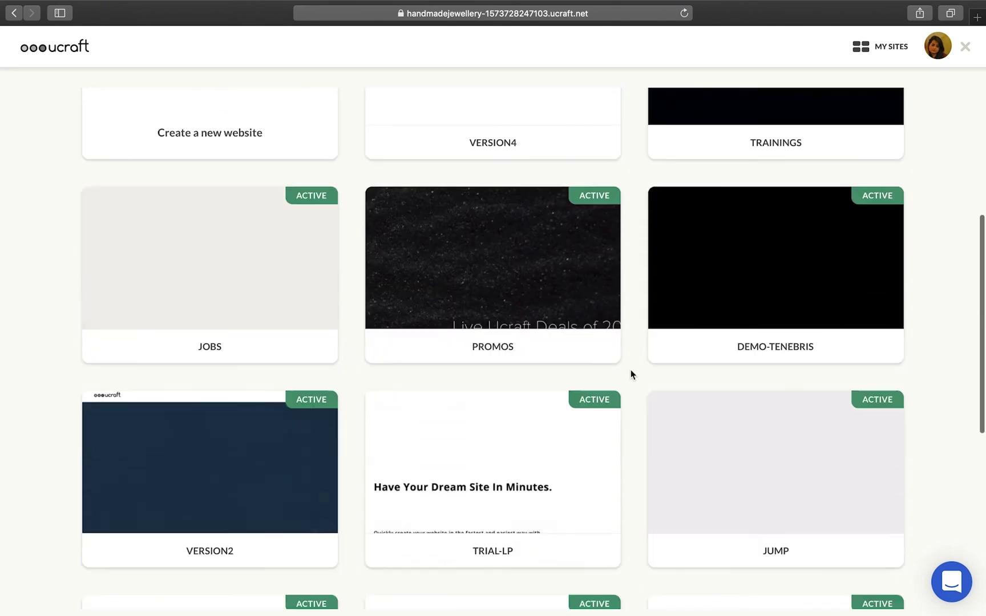